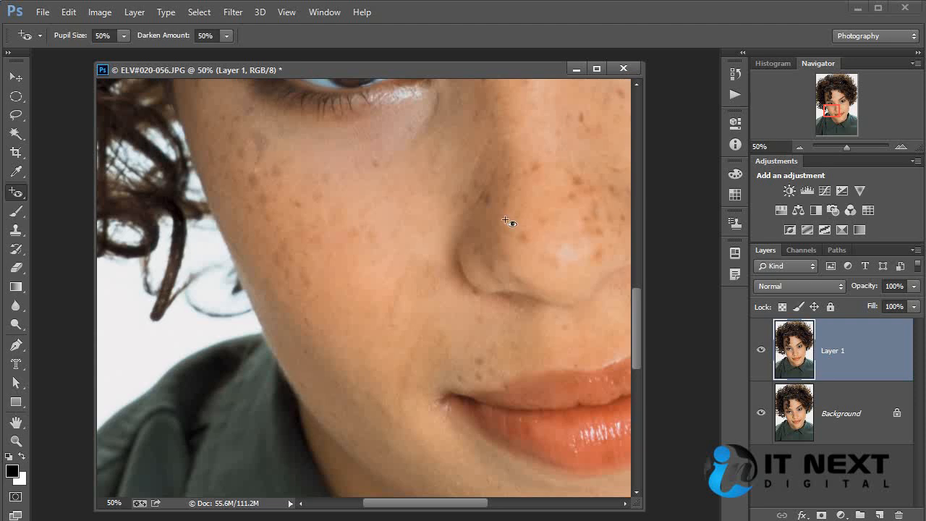
Open redEye.jpg from the CC folder.
key(ctrl+minus)
key(ctrl+minus)
key(ctrl+o)
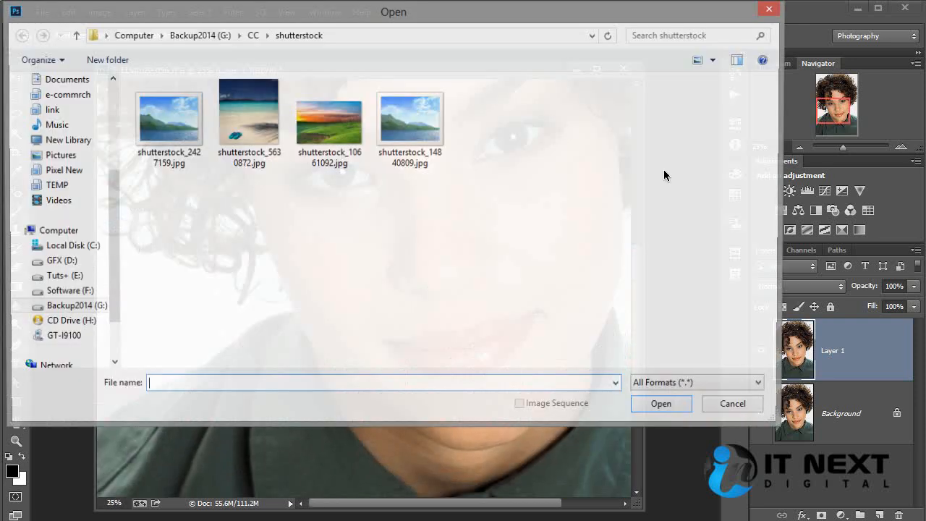
click(251, 35)
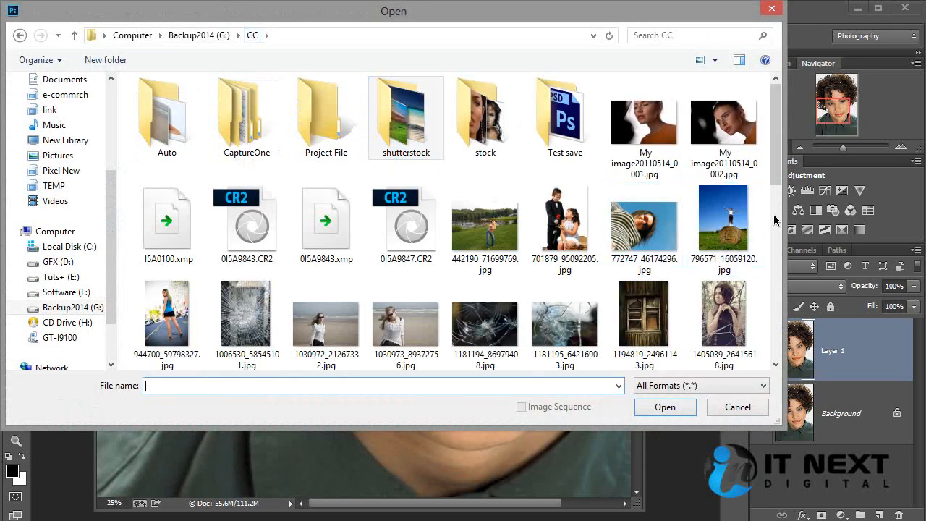
scroll(778, 289, down, 10)
drag(767, 372, 776, 215)
drag(779, 418, 757, 498)
drag(752, 297, 747, 421)
double_click(550, 390)
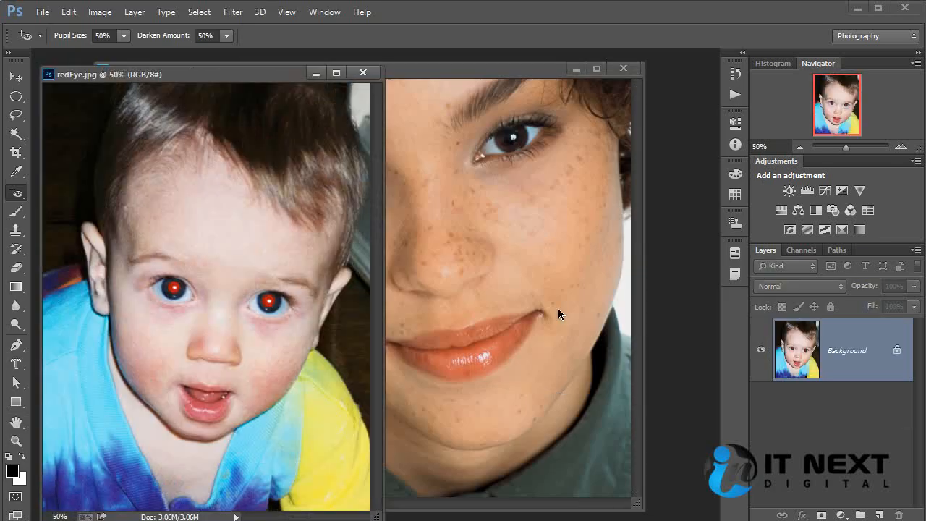
Remove the red pupils from both of the child's eyes with the Red Eye tool.
drag(220, 78, 274, 62)
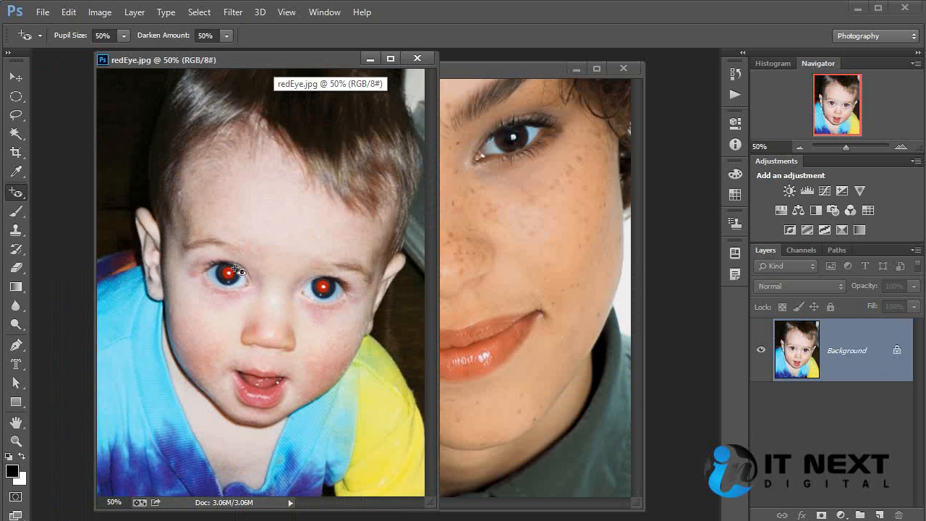
drag(208, 260, 246, 291)
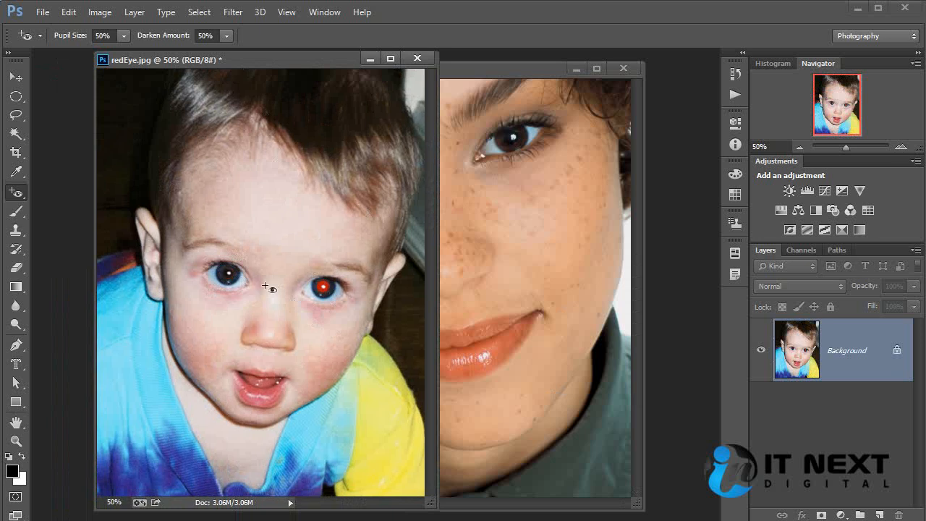
drag(309, 280, 357, 317)
Add a new layer and draw a 30 × 30 px ellipse shape over the pupil of the child's left-hand eye in the image.
click(879, 515)
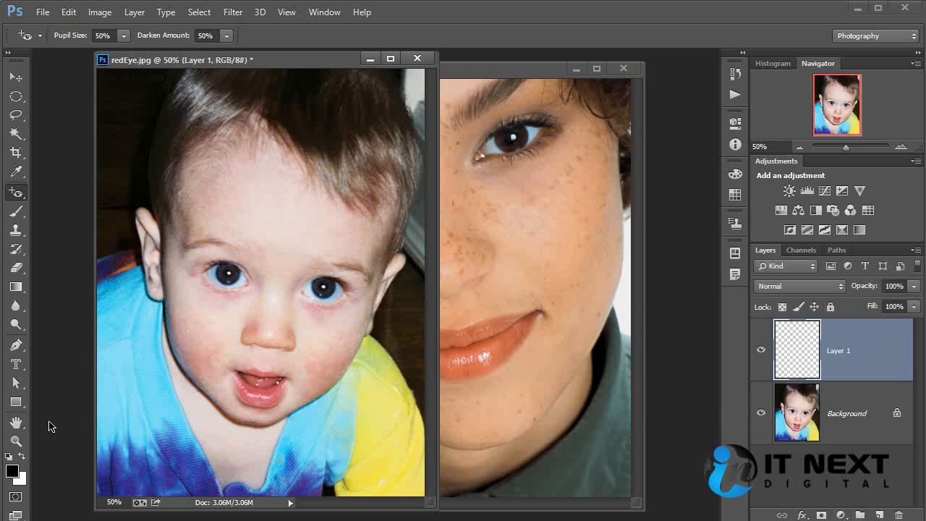
click(20, 411)
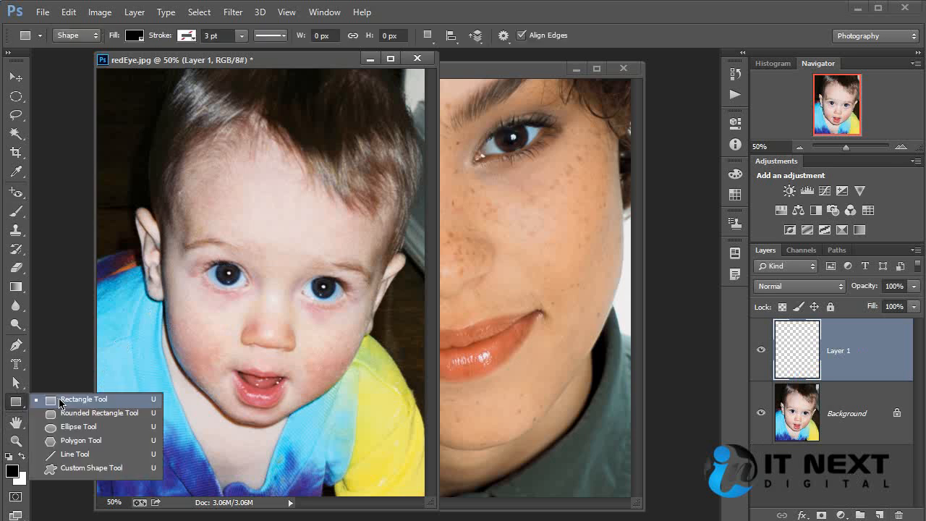
click(94, 427)
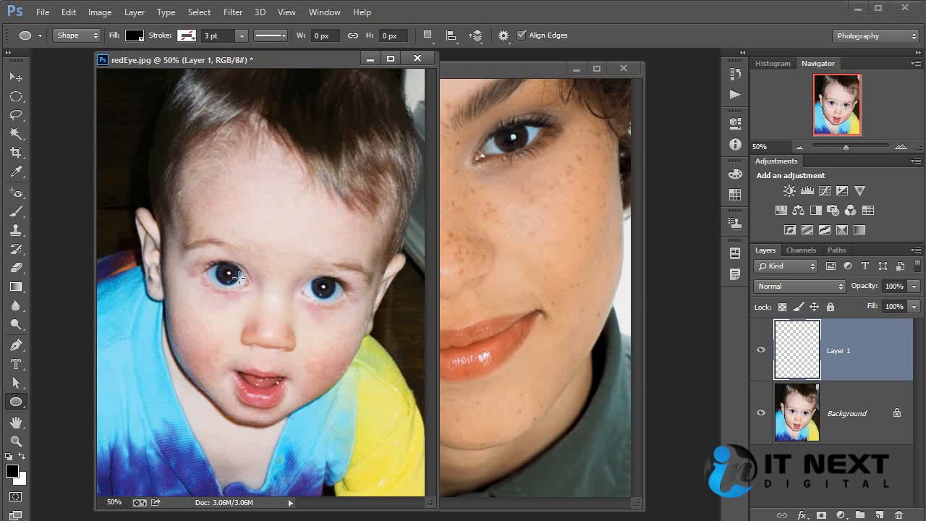
drag(227, 271, 233, 278)
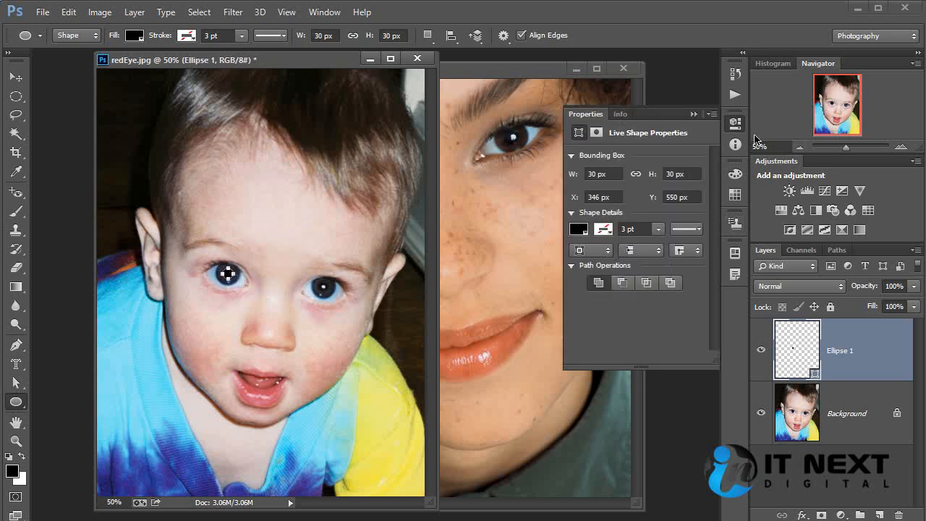
click(693, 116)
Change the ellipse's fill colour to orange #e1560b.
double_click(796, 349)
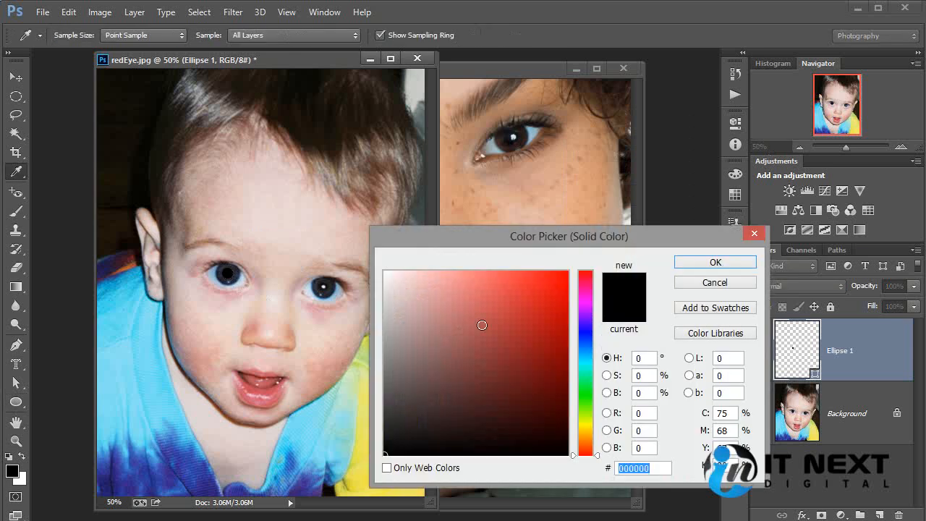
drag(584, 437, 587, 448)
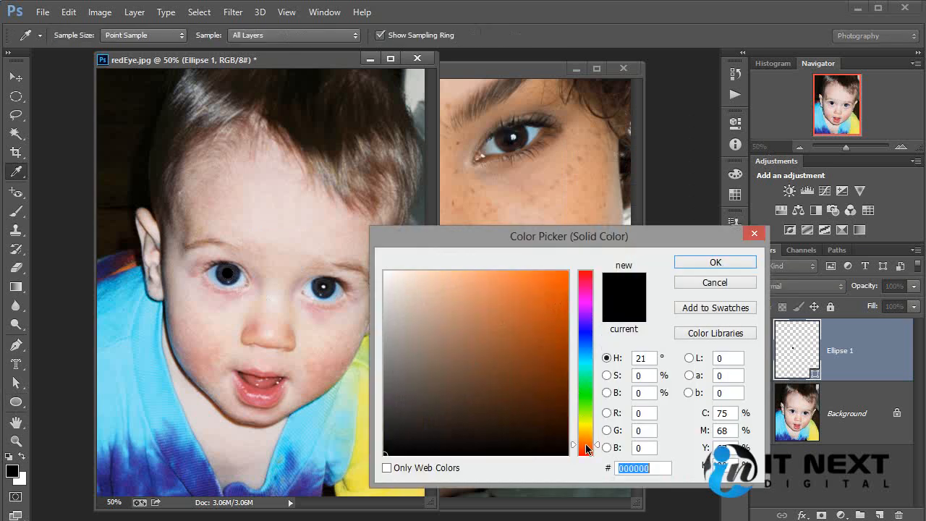
drag(555, 285, 558, 292)
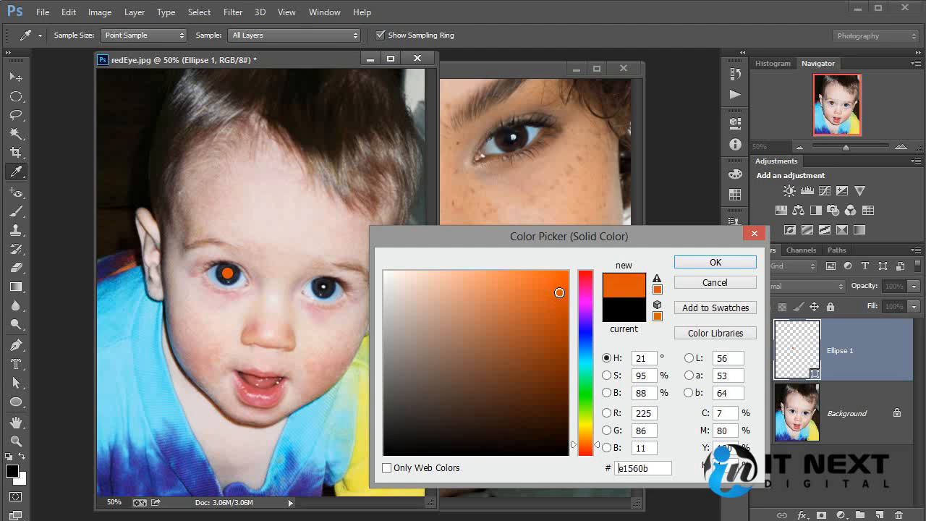
click(714, 262)
Set the ellipse layer's blending mode to Screen and its opacity to 62%.
click(811, 286)
click(794, 348)
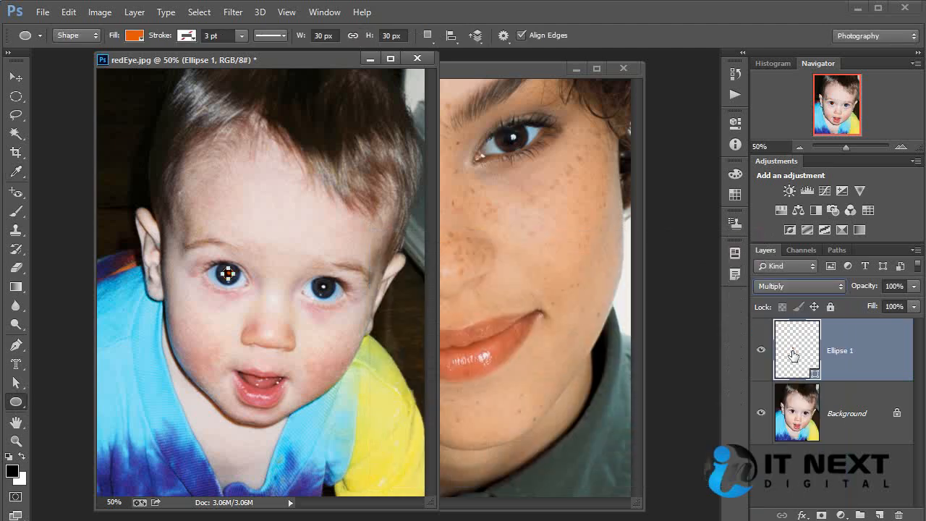
click(808, 288)
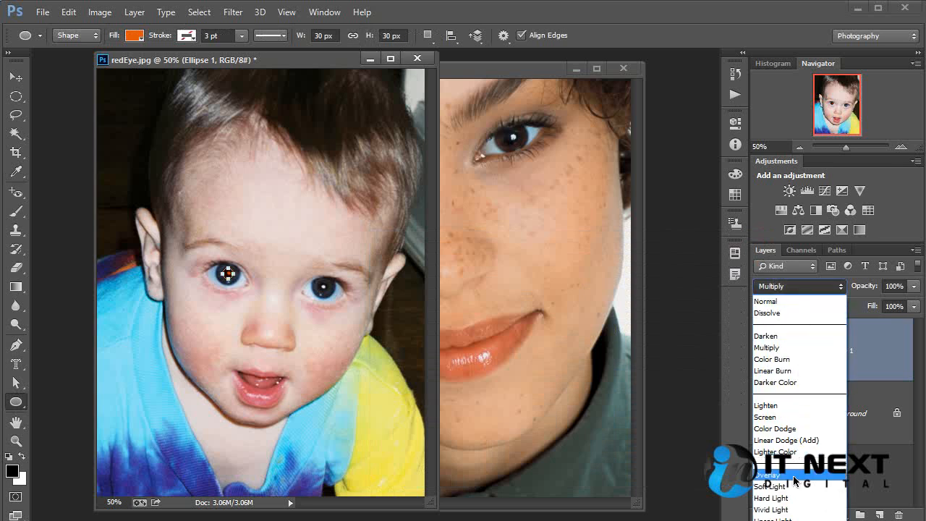
click(783, 418)
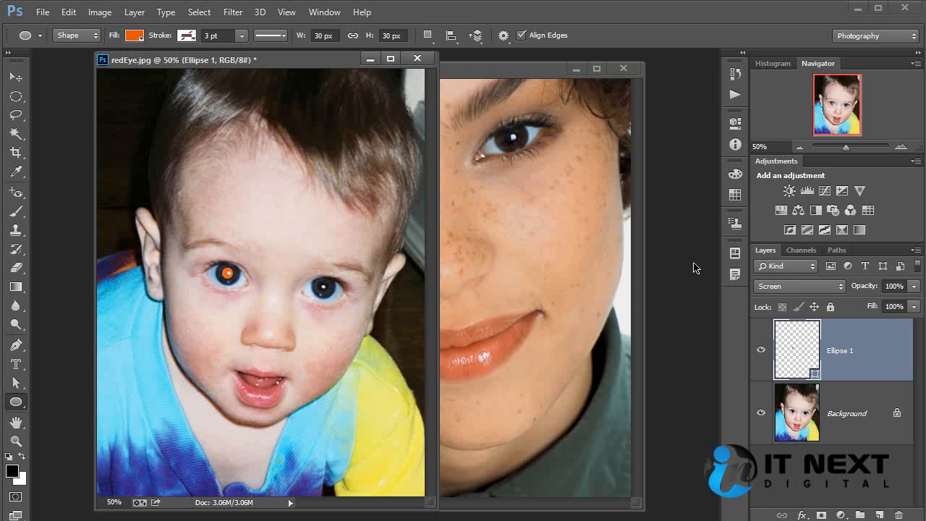
click(913, 286)
drag(913, 304, 886, 310)
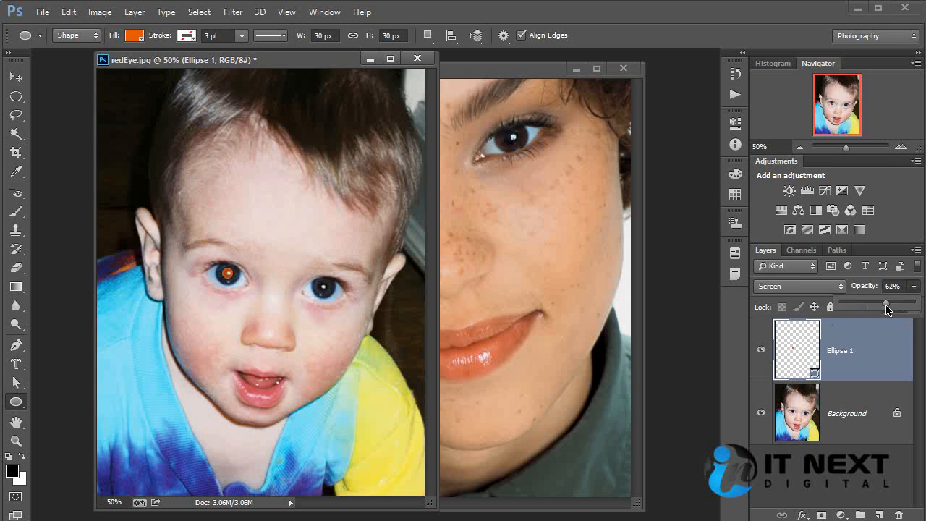
Duplicate the orange ellipse and place the copy over the child's other pupil.
click(16, 77)
drag(311, 298, 382, 309)
drag(373, 274, 376, 283)
ctrl+click(361, 356)
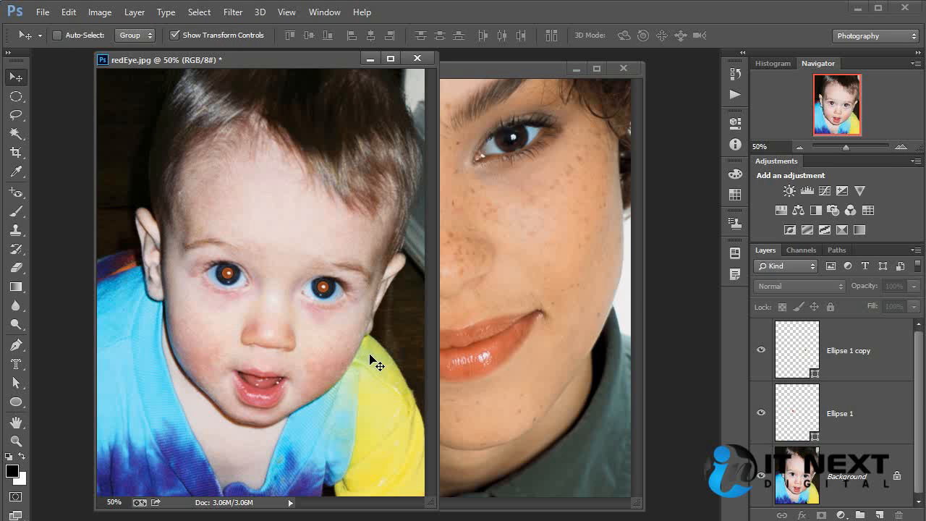
Try merging both ellipse layers into the background, and undo the merge.
click(852, 414)
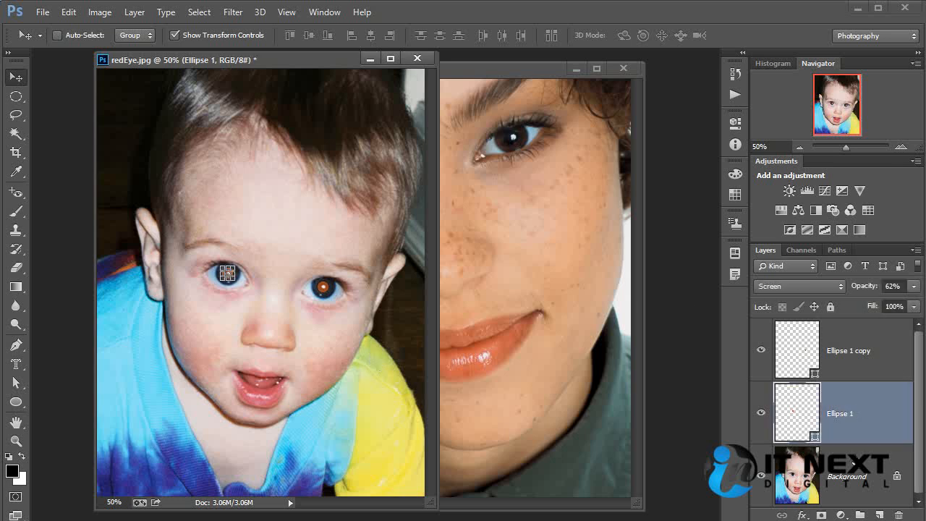
click(852, 461)
shift+click(851, 352)
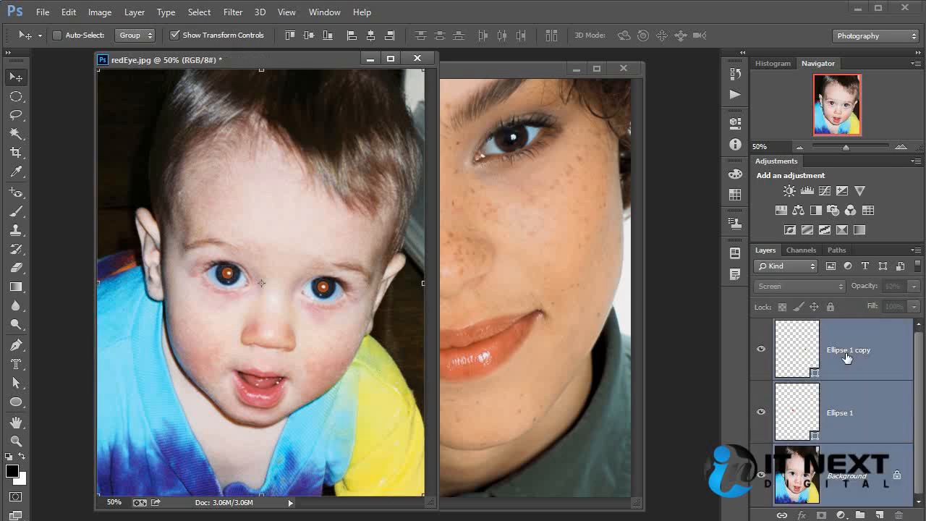
key(ctrl+e)
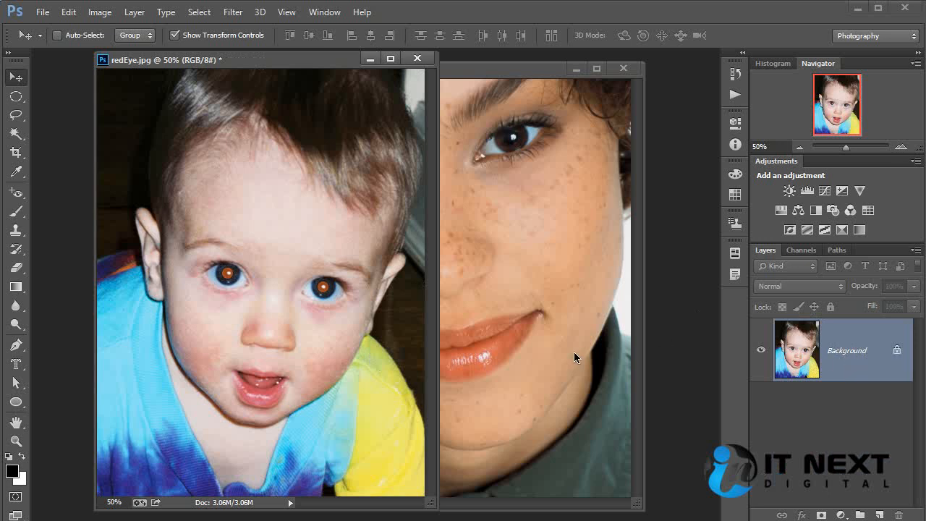
key(ctrl+z)
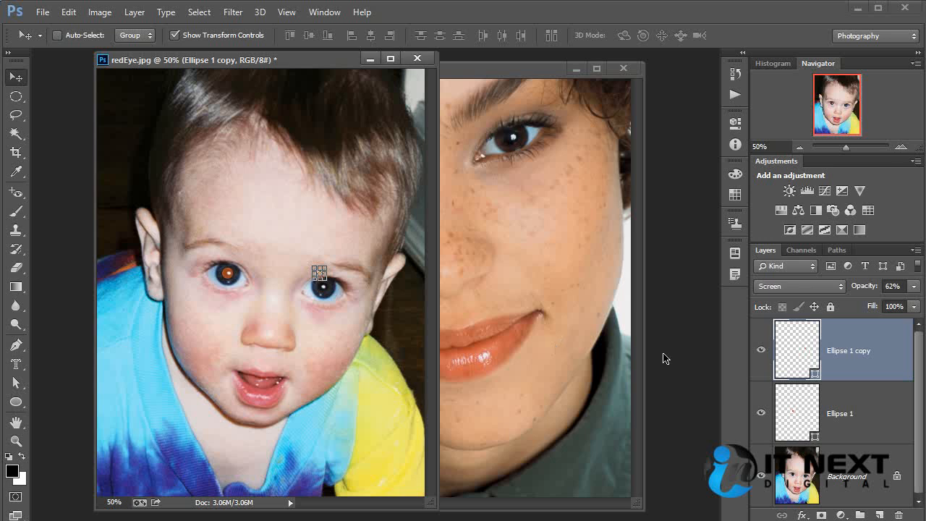
Copy the duplicated ellipse into the woman's portrait and scale it to about 287% over the pupil of the left-hand eye.
click(842, 403)
click(859, 346)
drag(529, 178, 374, 172)
key(ctrl+t)
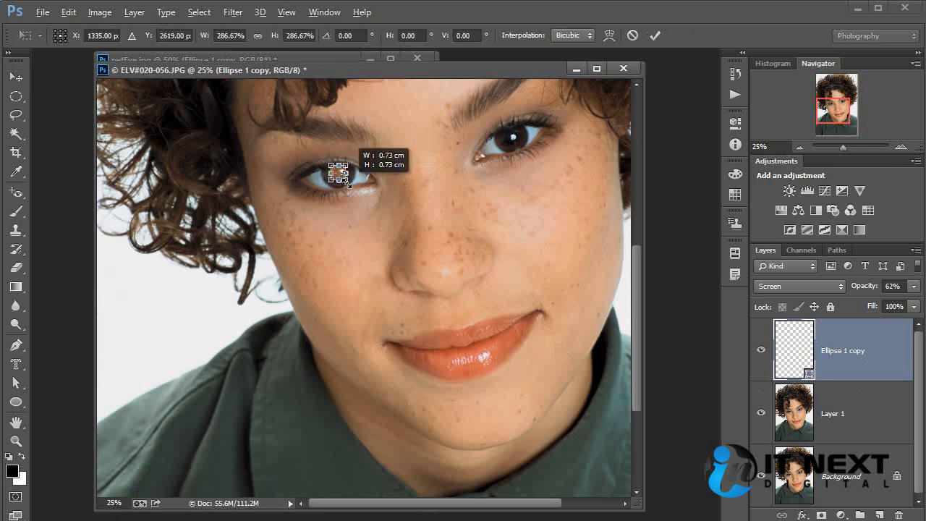
key(Return)
Duplicate the ellipse onto the woman's other pupil and merge both ellipses with the portrait copy layer.
drag(384, 190, 558, 159)
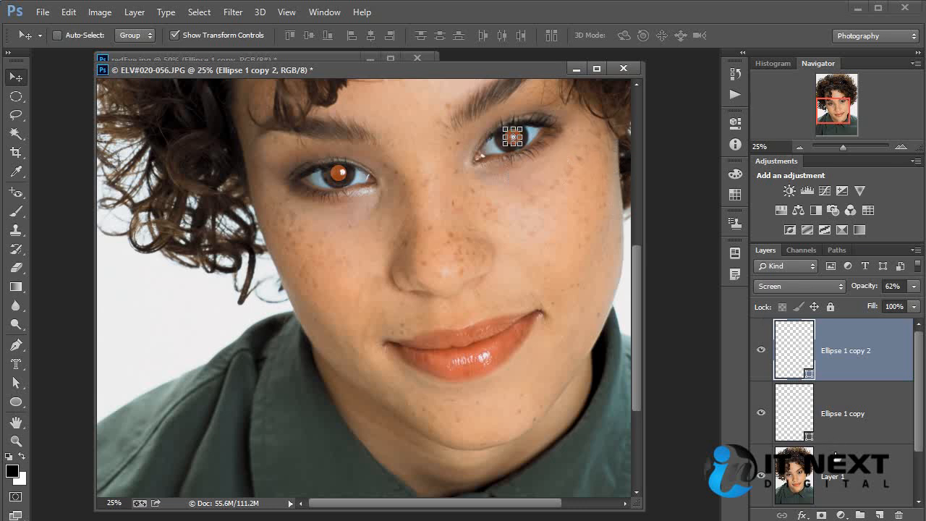
key(ctrl+alt+a)
key(ctrl+e)
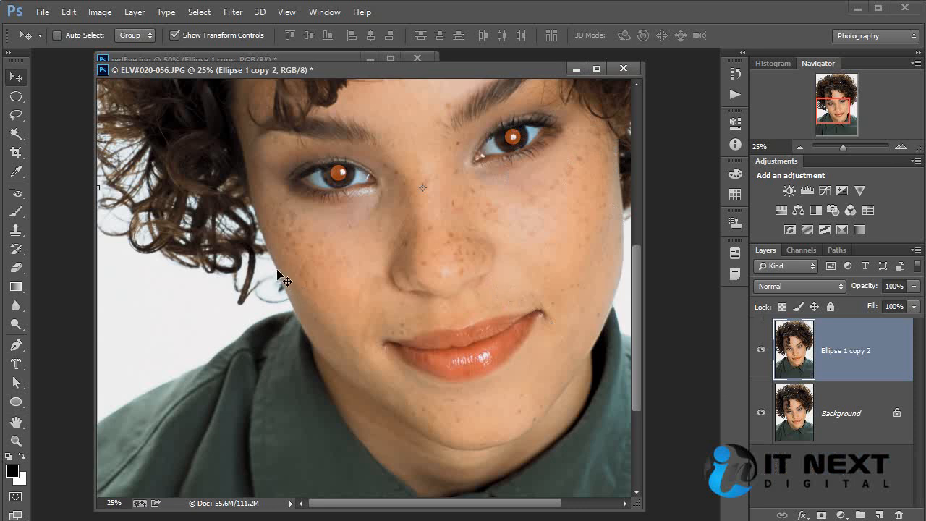
Remove the orange from both of the woman's pupils with the Red Eye tool and inspect the left-hand eye up close.
click(16, 191)
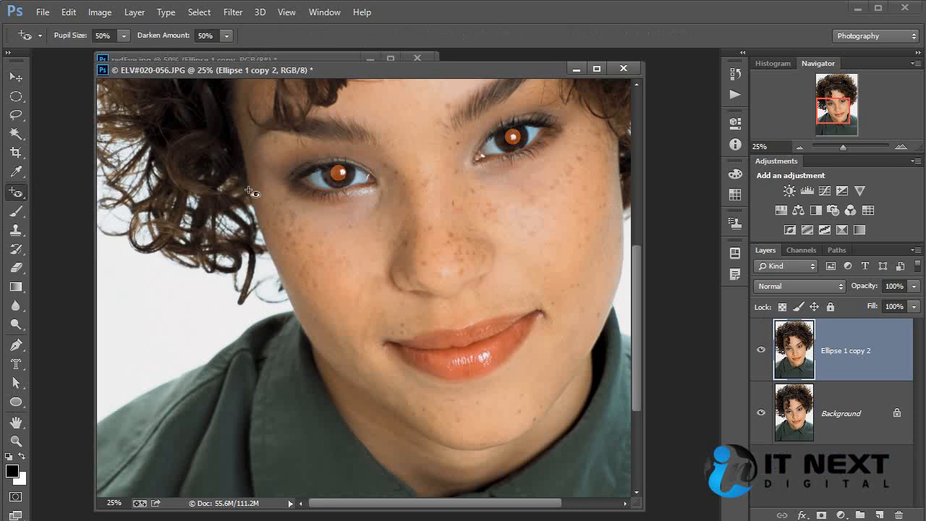
drag(308, 153, 370, 206)
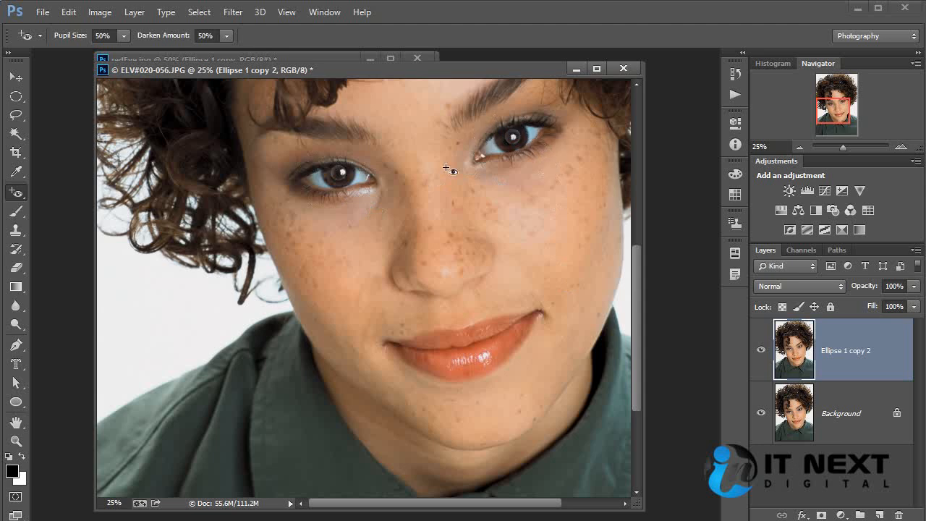
key(ctrl+plus)
key(ctrl+plus)
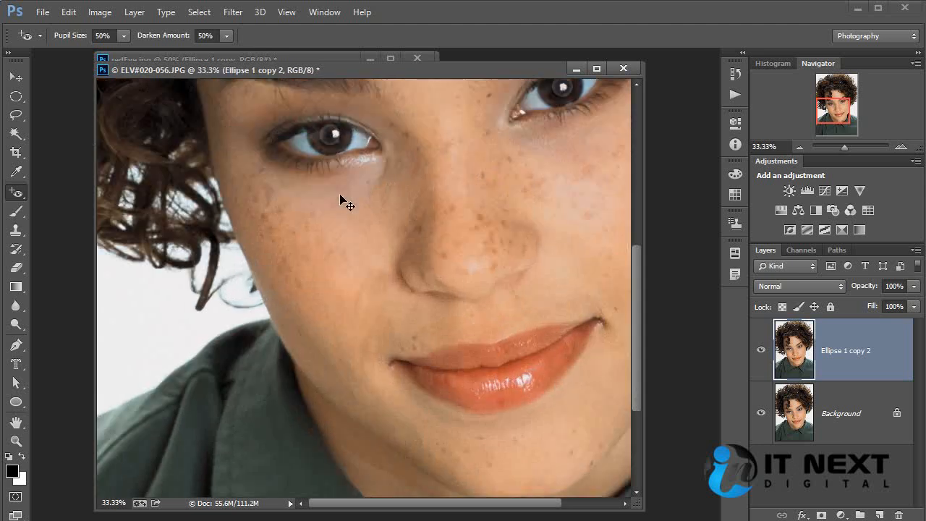
drag(385, 161, 362, 358)
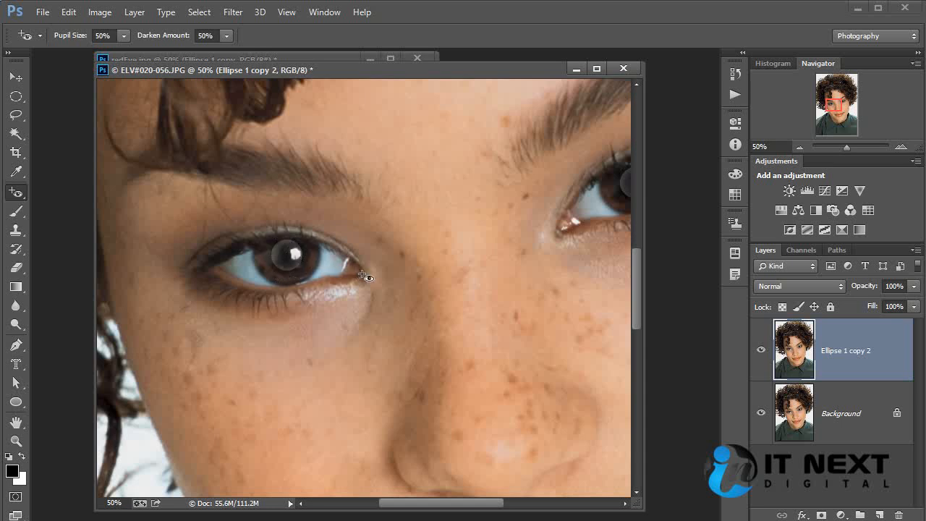
Merge all layers of redEye.jpg and try the Red Eye tool on the child's orange left-hand pupil.
drag(412, 70, 439, 118)
click(343, 112)
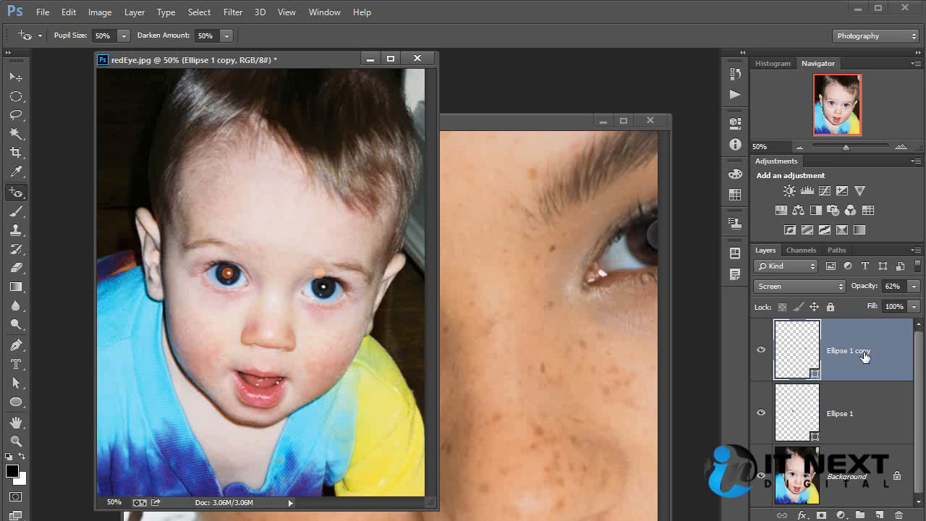
shift+click(865, 468)
key(ctrl+e)
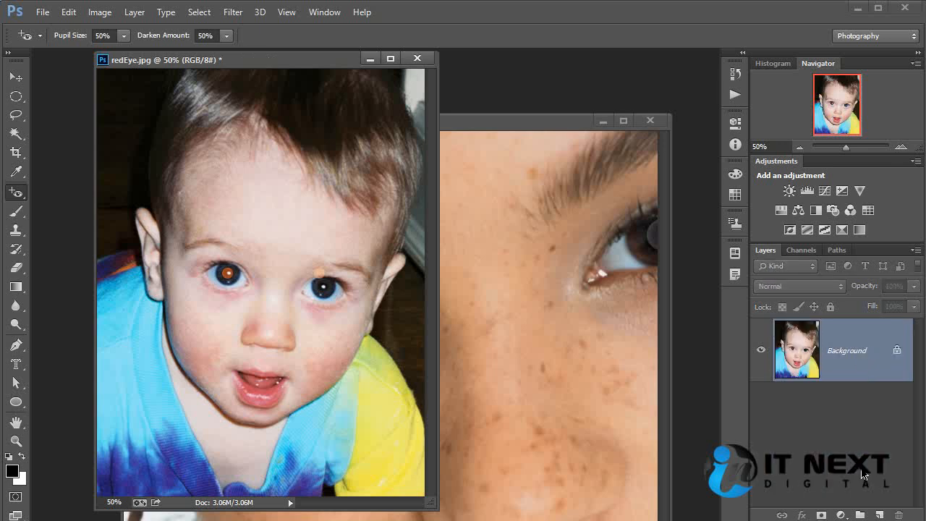
drag(204, 256, 260, 298)
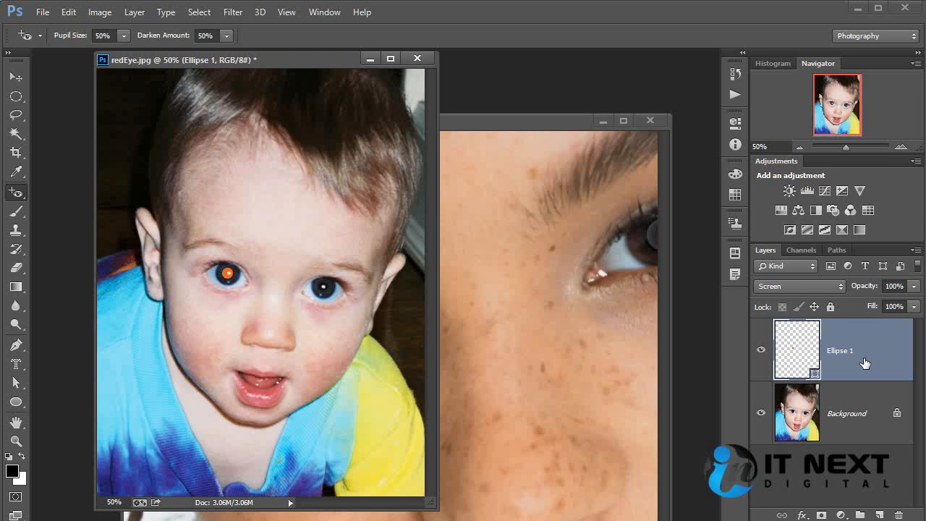
Revert redEye.jpg to its saved version and remove the red from the child's left-hand pupil by framing the whole eye with the Red Eye tool.
key(F12)
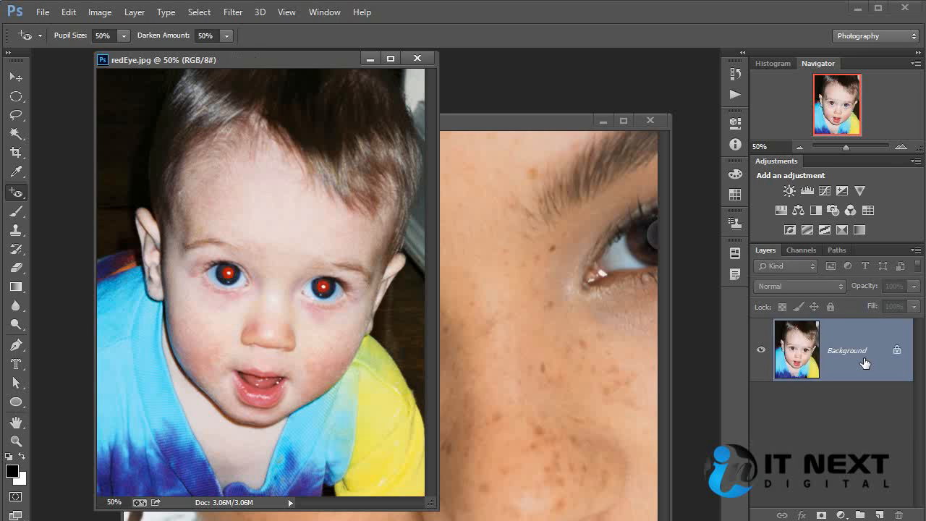
key(ctrl+plus)
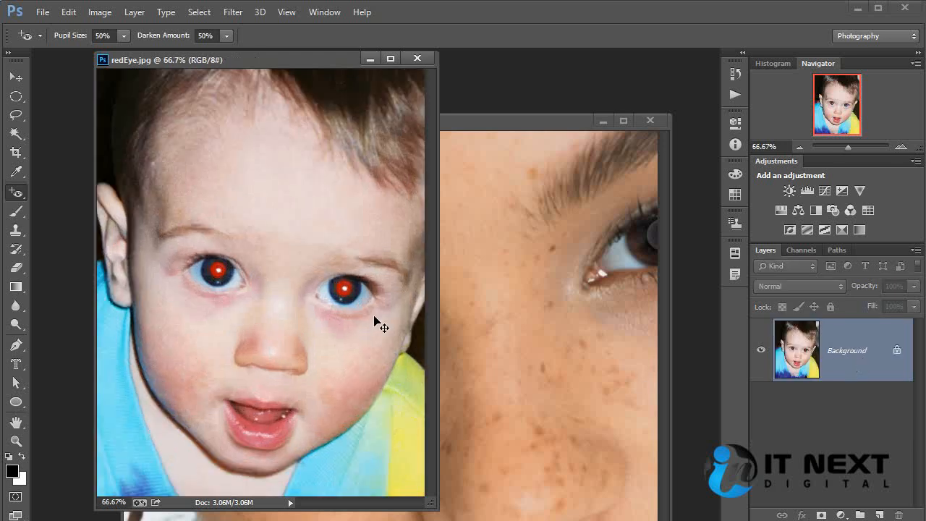
key(ctrl+plus)
drag(369, 294, 344, 317)
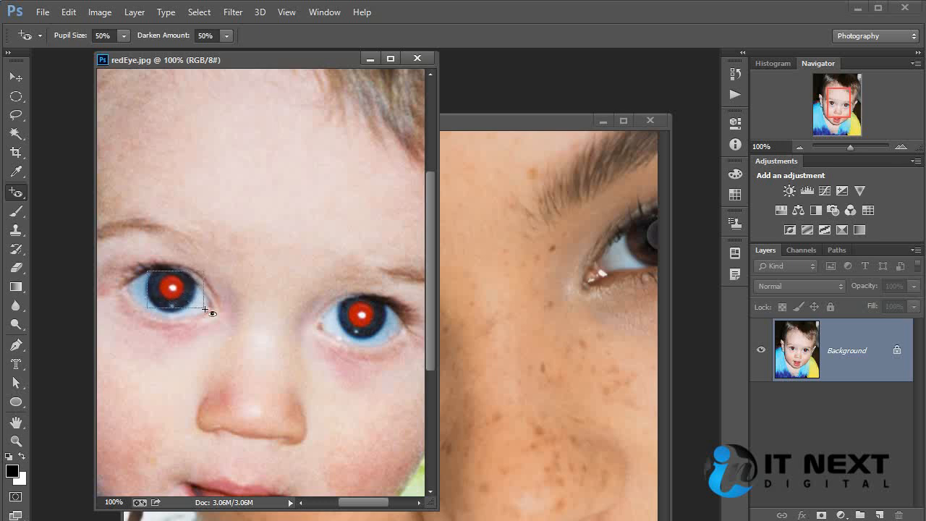
click(206, 309)
key(ctrl+z)
drag(159, 277, 174, 305)
drag(120, 252, 222, 331)
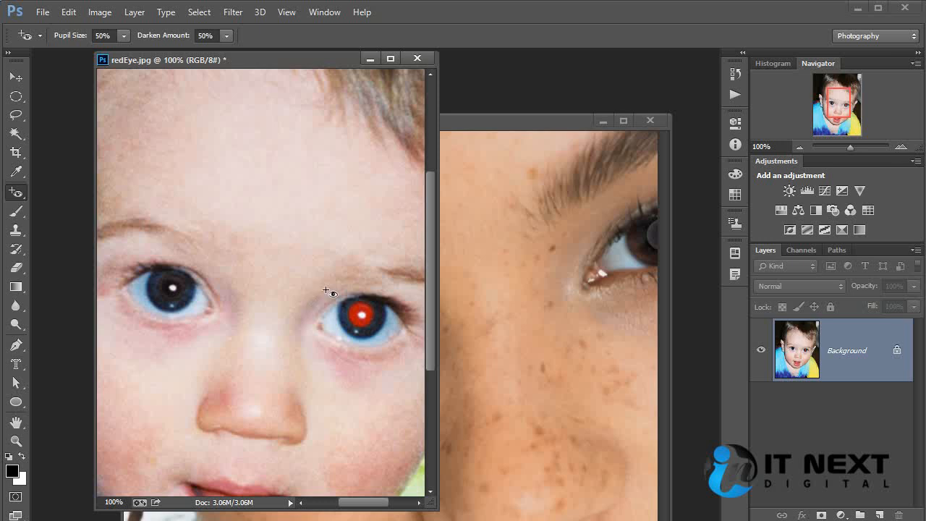
Remove the red from the child's right-hand pupil by framing the whole eye with the Red Eye tool.
drag(330, 292, 427, 355)
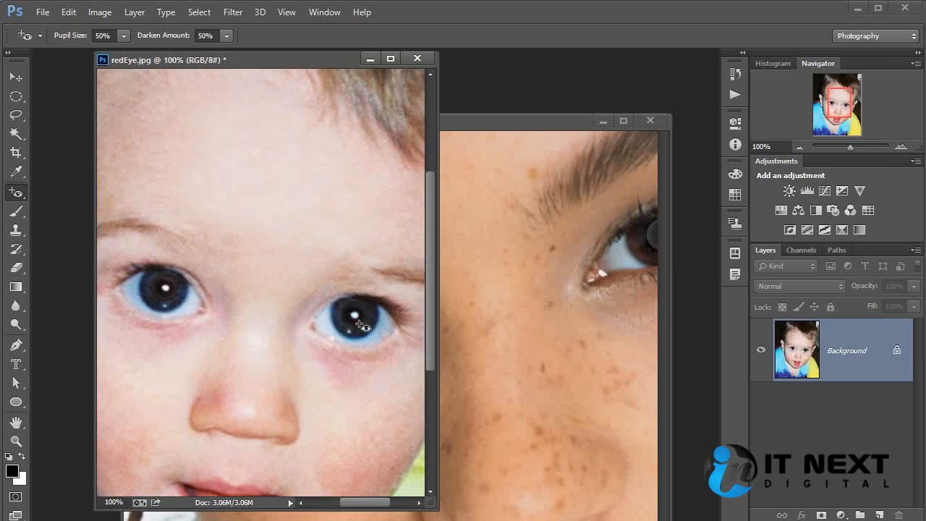
key(space)
drag(323, 354, 280, 300)
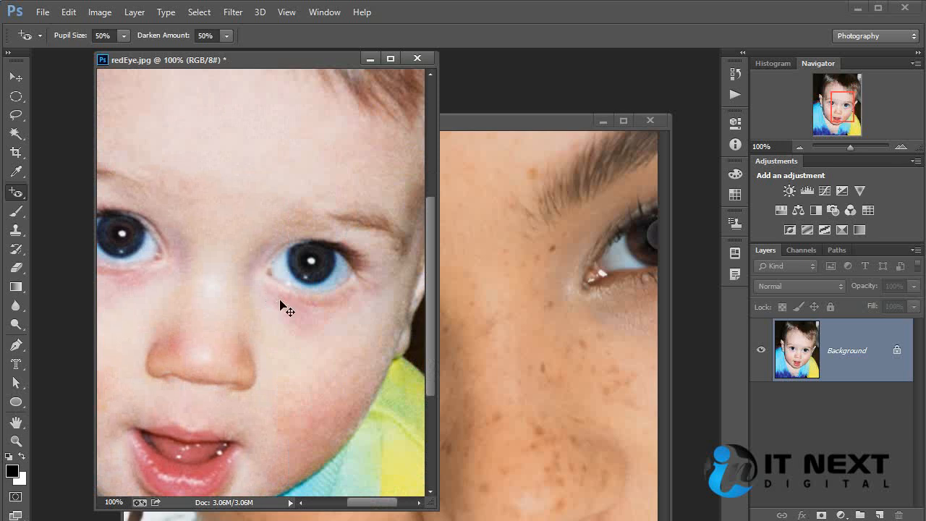
key(ctrl+minus)
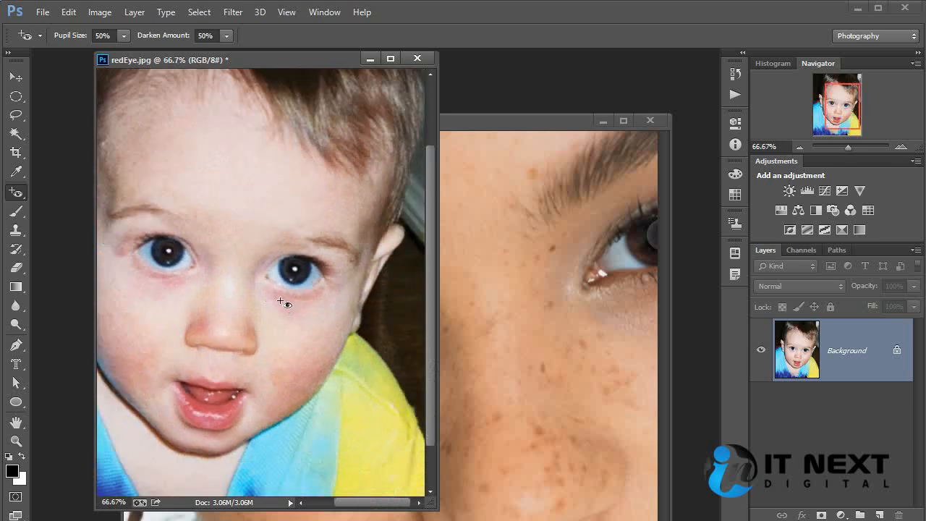
Try the Red Eye tool on the child's mouth, nose and cheek, undoing the color changes to the lips.
drag(134, 348, 277, 459)
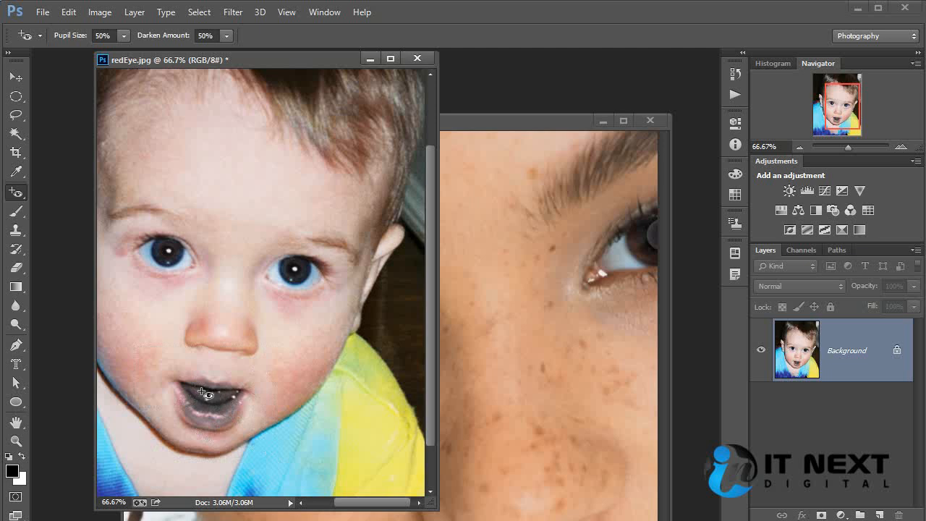
drag(165, 306, 278, 371)
drag(104, 319, 162, 413)
key(ctrl+z)
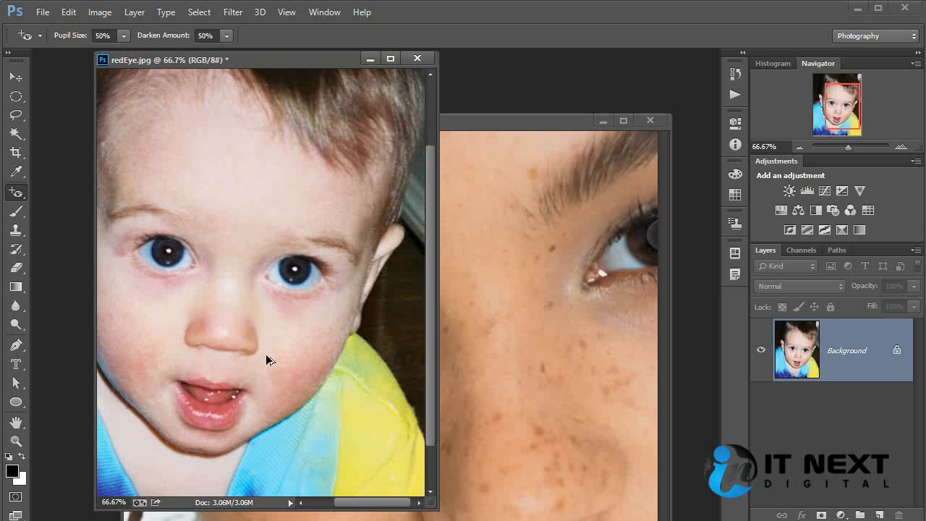
drag(159, 363, 275, 453)
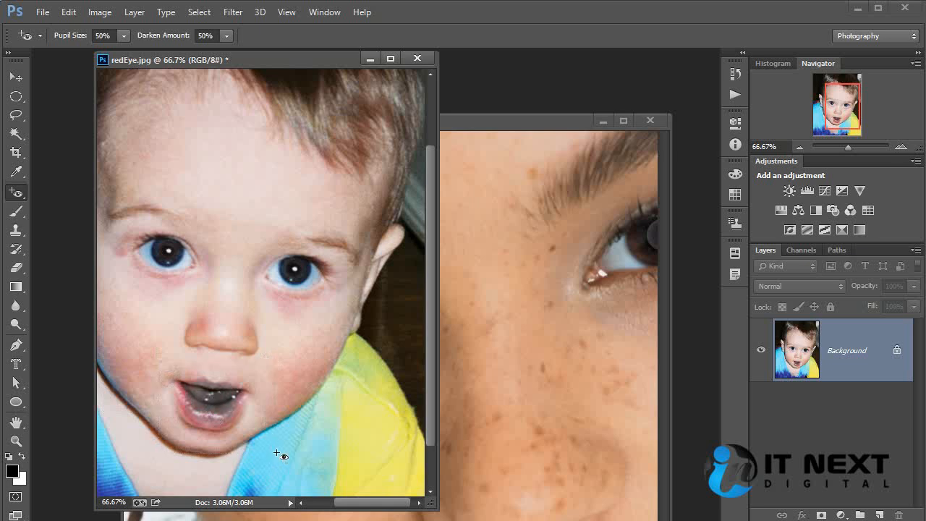
key(ctrl+z)
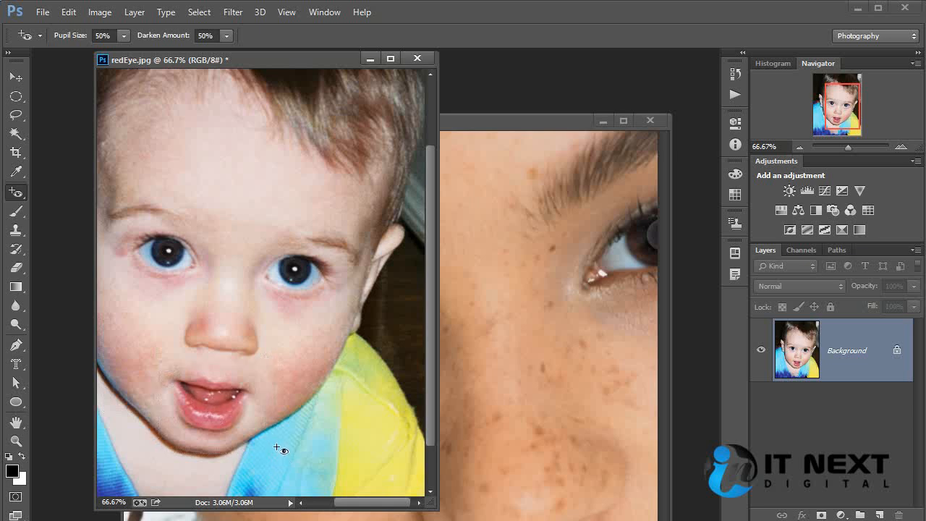